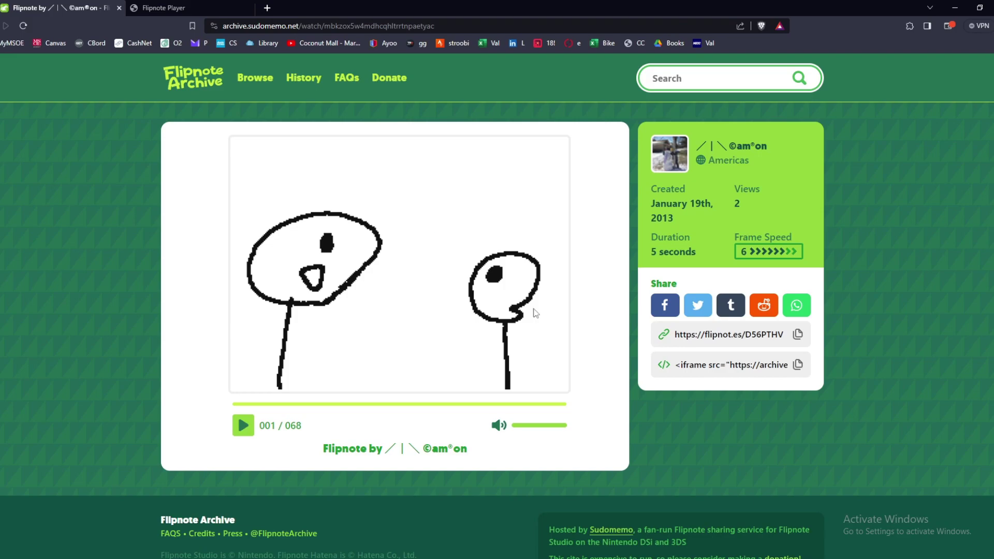
pyautogui.moveTo(258, 184)
pyautogui.moveTo(397, 306)
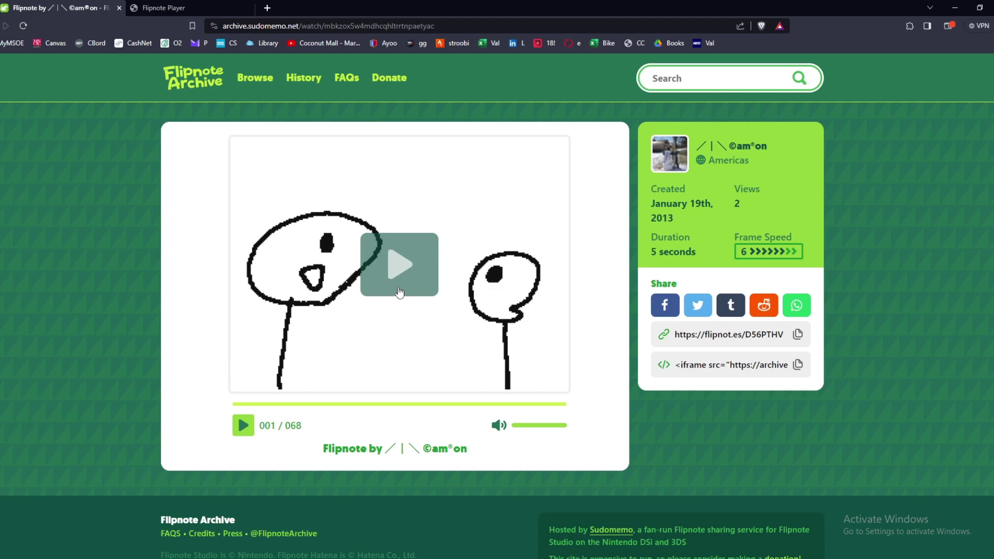
# Play the Flipnote through all 68 frames, scrolling down the page and back to the player
pyautogui.click(244, 429)
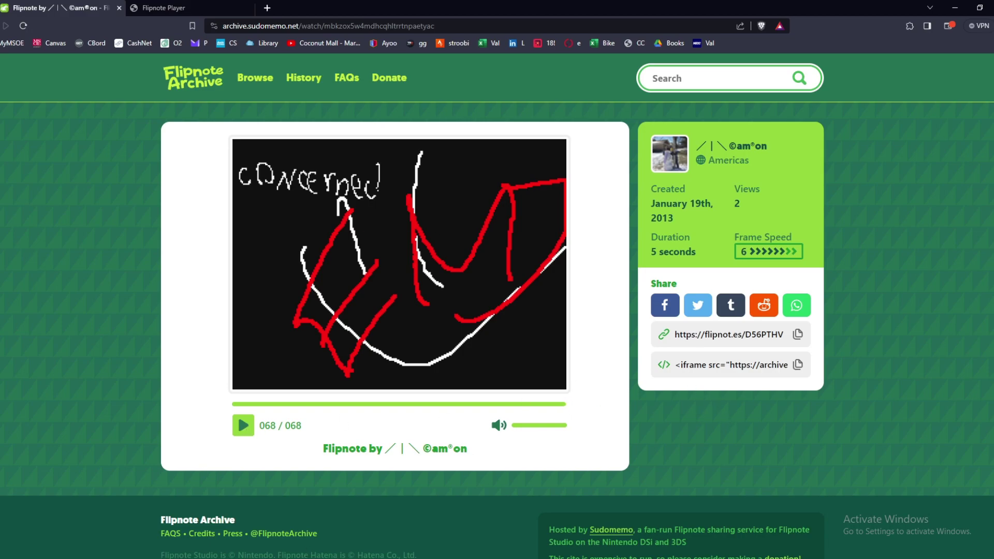
pyautogui.moveTo(306, 558)
pyautogui.scroll(-1, 548, 347)
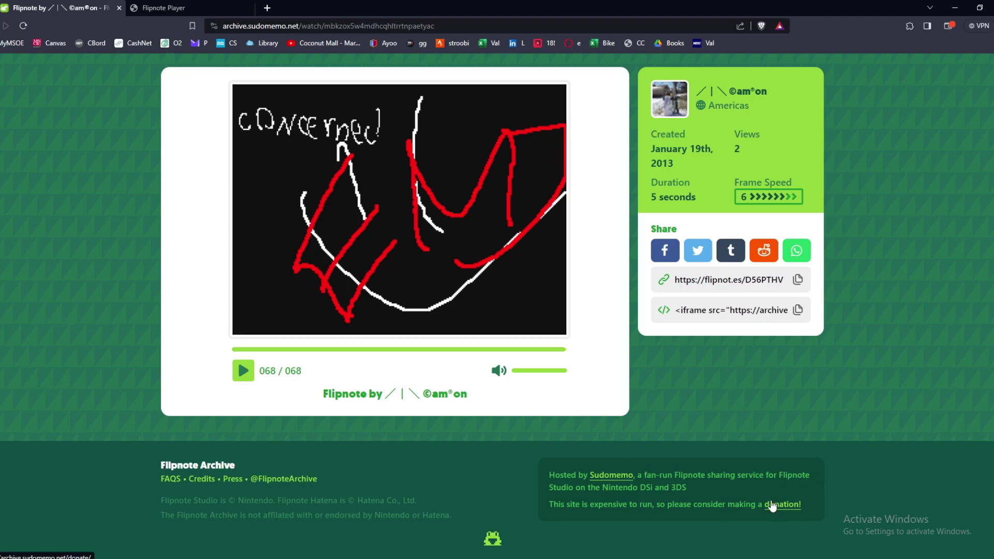
pyautogui.scroll(1, 631, 492)
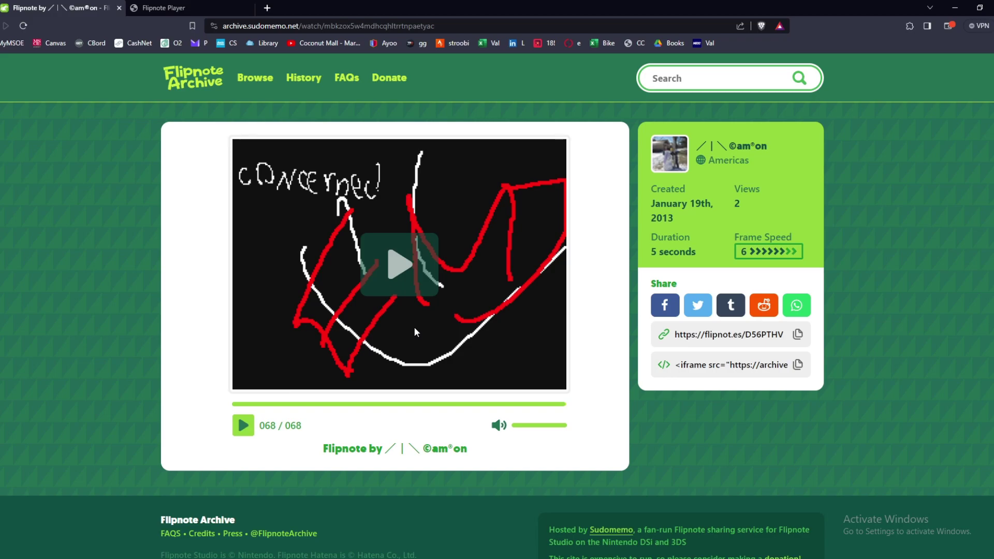
# Open DevTools with F12, close the Console drawer and reload to log network requests
pyautogui.press('F12')
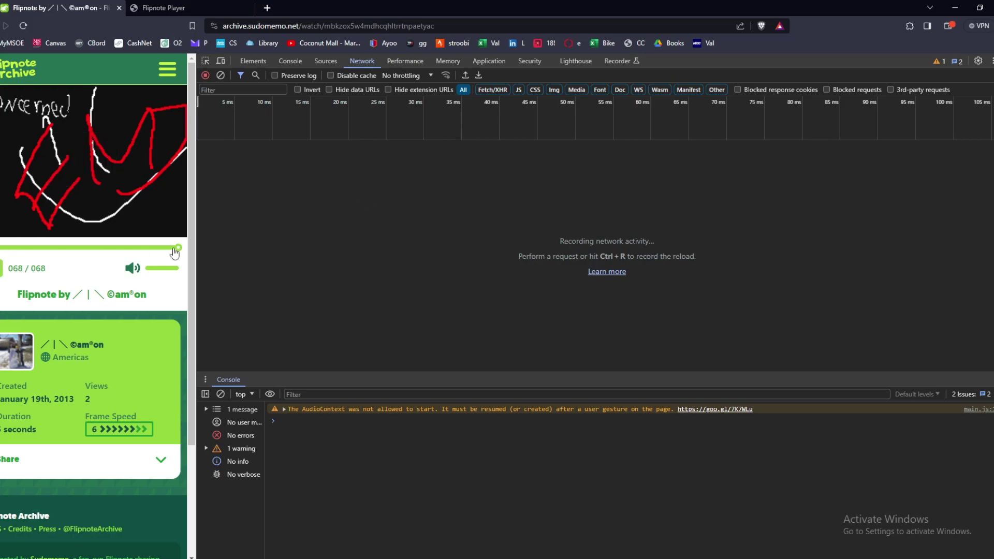
pyautogui.click(17, 214)
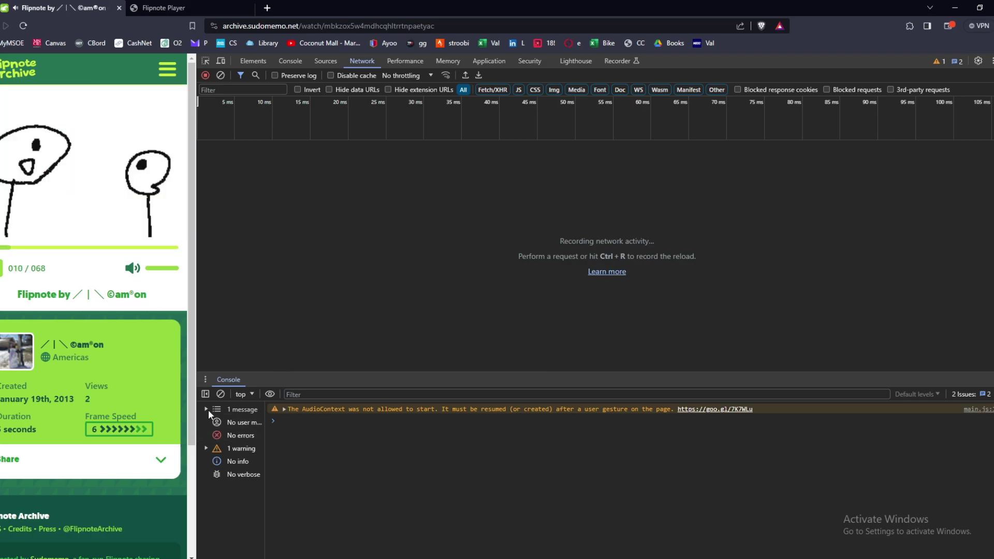
pyautogui.click(238, 410)
pyautogui.press('Escape')
pyautogui.hotkey('ctrl', 'r')
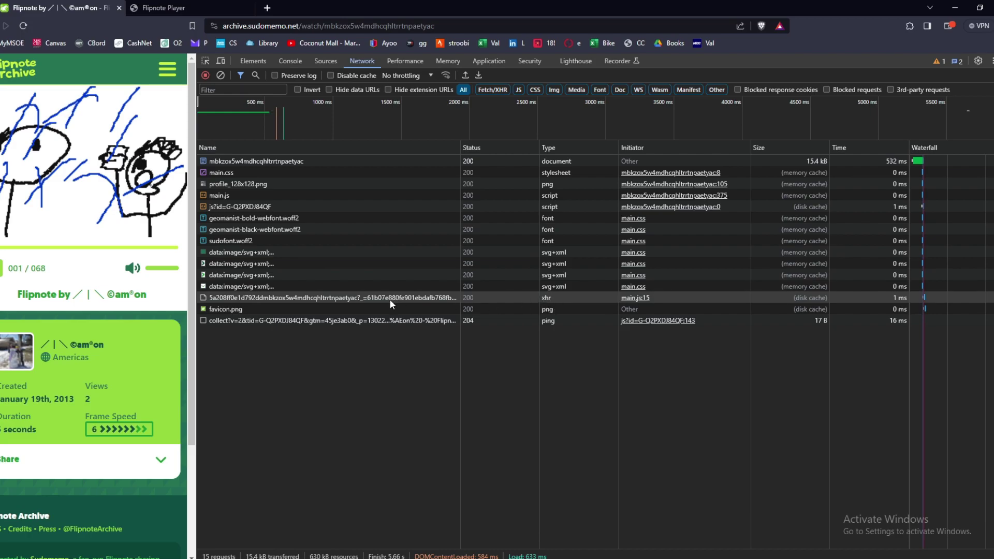
# Open the Flipnote's movie data request and save it into Desktop > BL_proxy > New folder
pyautogui.doubleClick(296, 299)
pyautogui.hotkey('ctrl', 's')
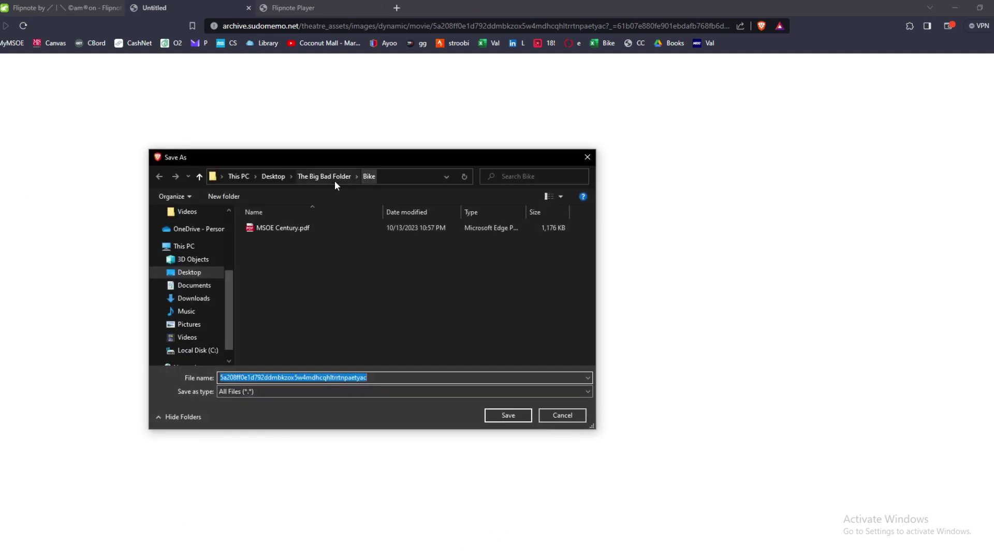
pyautogui.scroll(3, 191, 285)
pyautogui.click(274, 176)
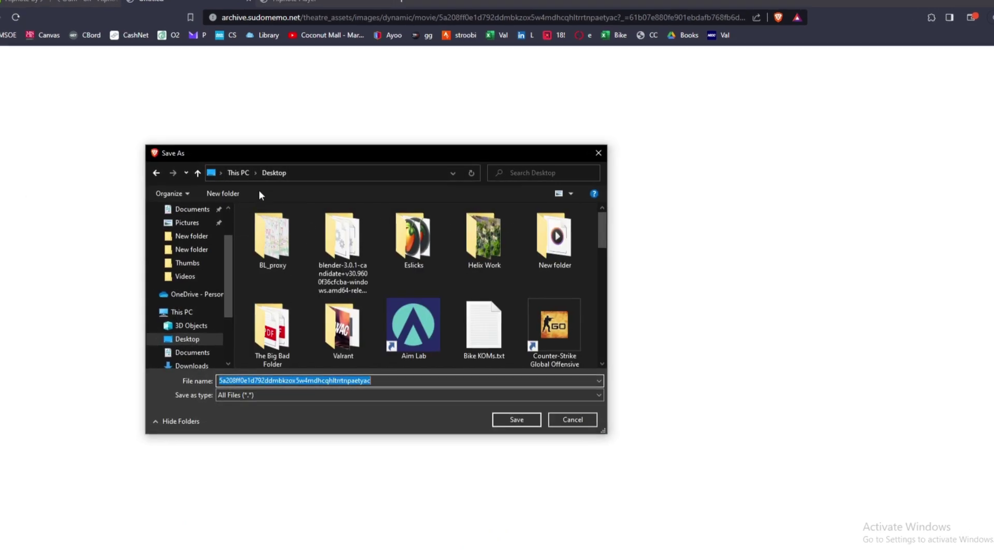
pyautogui.doubleClick(272, 236)
pyautogui.doubleClick(292, 241)
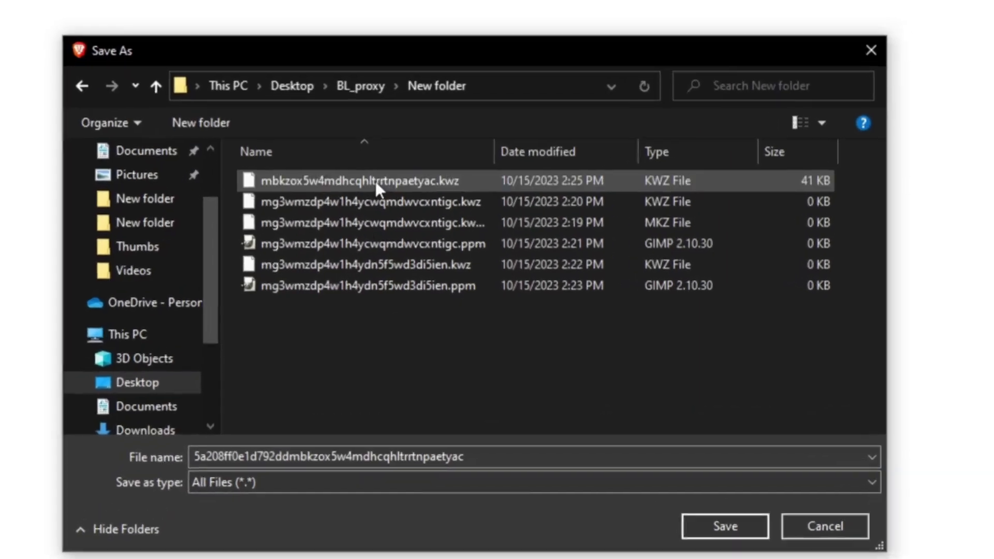
# Delete the old leftover .kwz downloads, including di5ien and mbkzox, from that folder
pyautogui.click(385, 185)
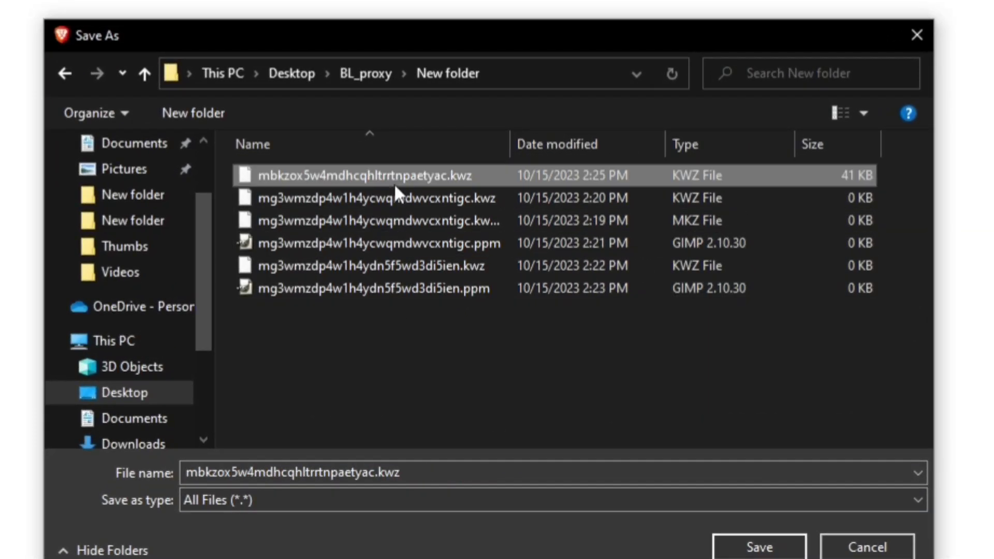
pyautogui.click(421, 288)
pyautogui.click(444, 265)
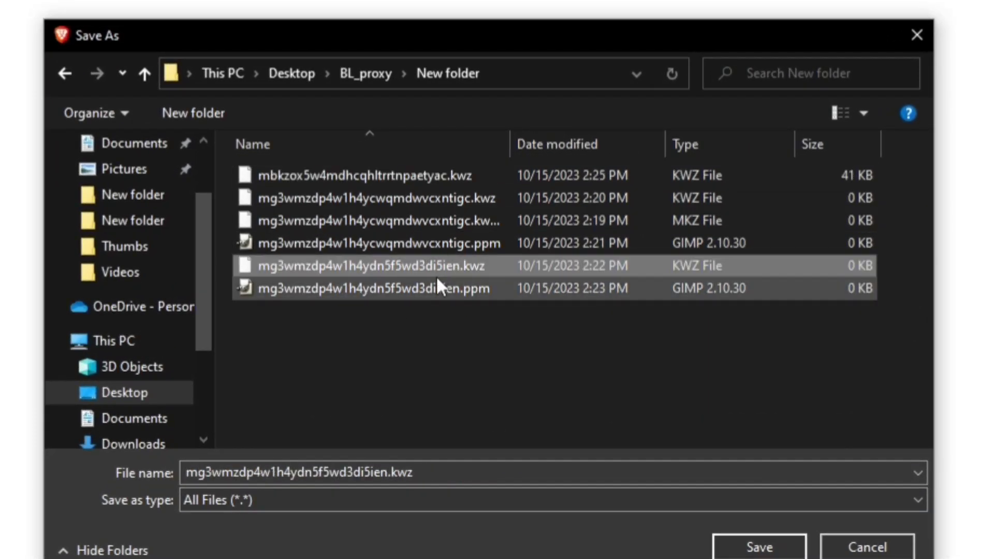
pyautogui.press('Delete')
pyautogui.press('Delete')
pyautogui.press('Delete')
pyautogui.press('Delete')
pyautogui.press('Delete')
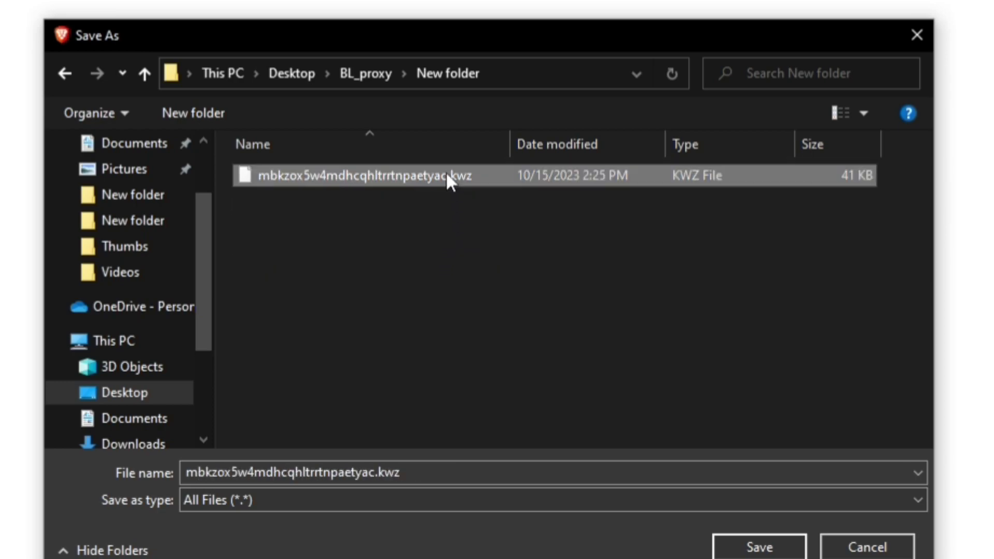
pyautogui.press('Delete')
# Rename the download to meat.kwz and save it
pyautogui.click(373, 466)
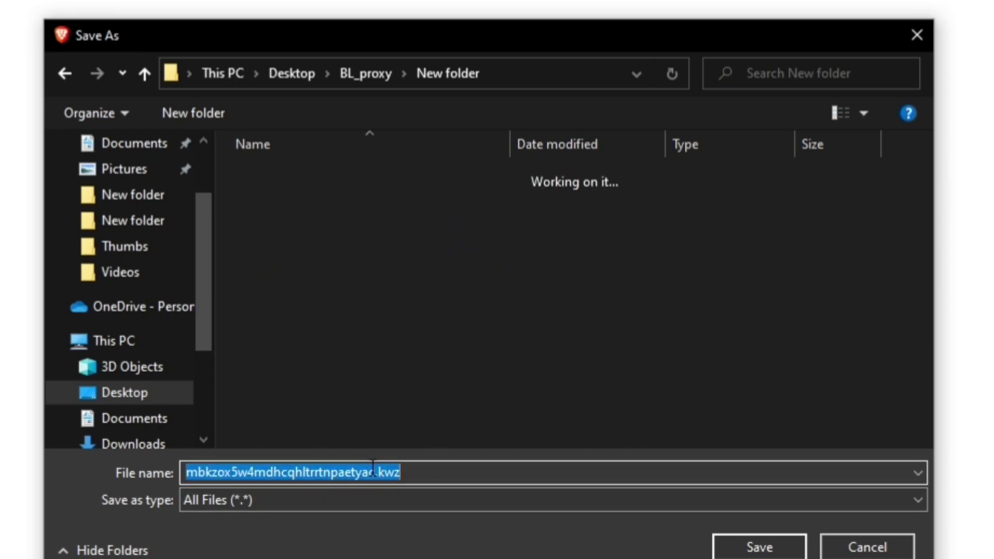
pyautogui.click(372, 465)
pyautogui.moveTo(377, 468); pyautogui.dragTo(187, 471)
pyautogui.press('BackSpace')
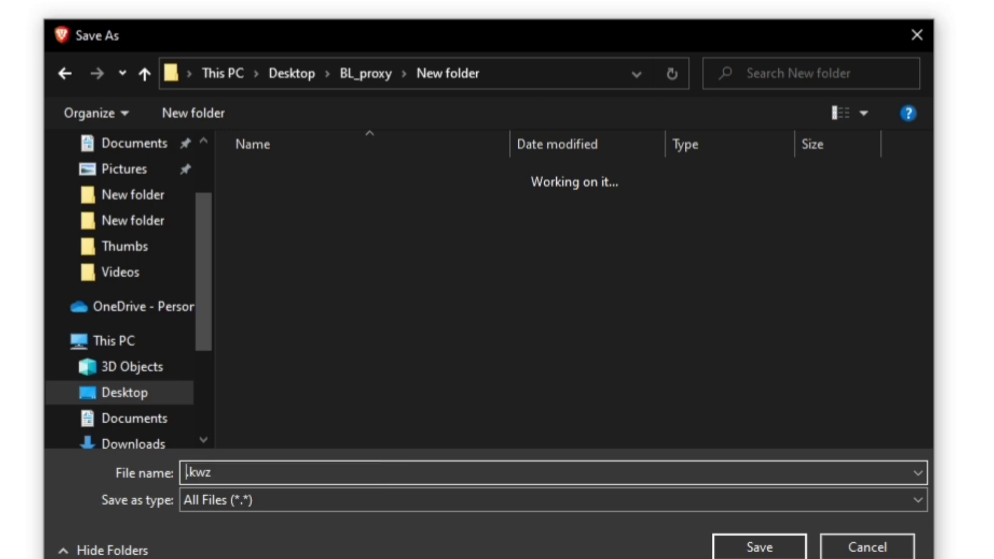
pyautogui.write('meat')
pyautogui.click(426, 474)
pyautogui.click(774, 548)
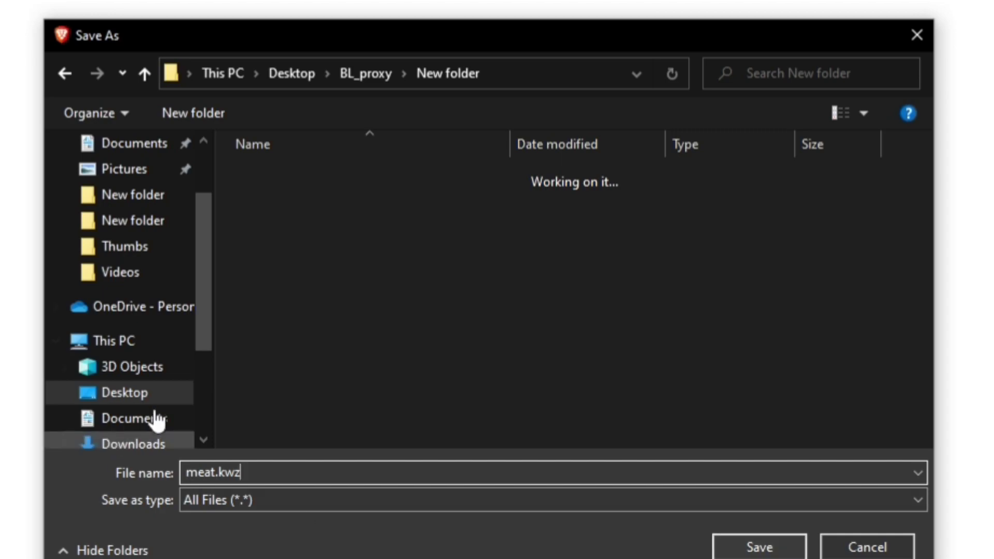
pyautogui.click(775, 549)
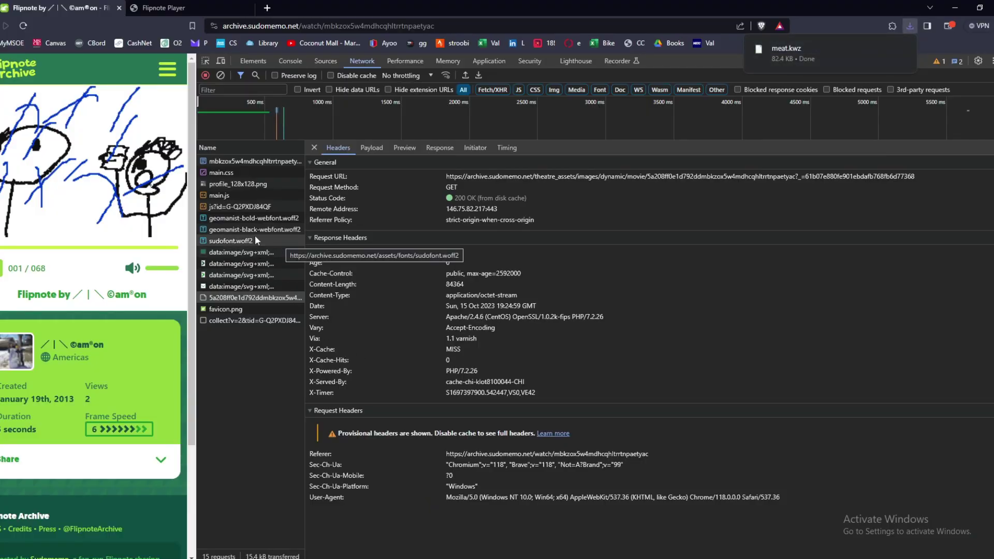
# Open Flipnote Player's GitHub source code link in a new tab
pyautogui.click(188, 12)
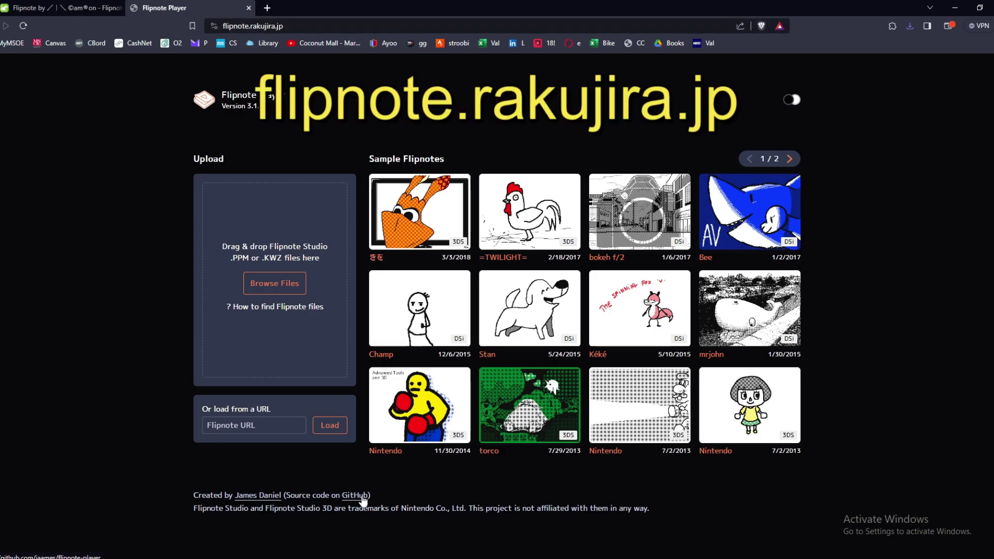
pyautogui.rightClick(362, 498)
pyautogui.click(398, 379)
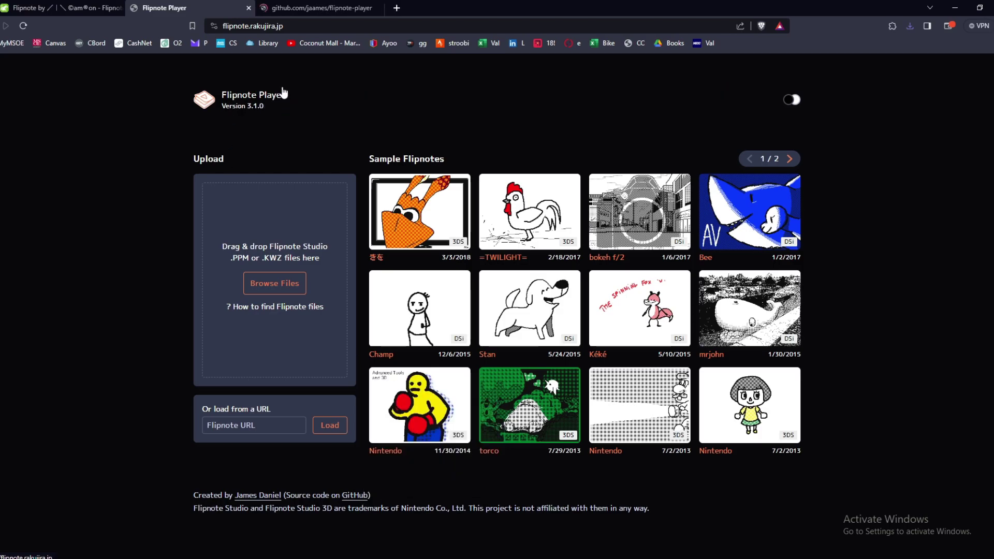
# Browse the flipnote-player repository, then return to the Flipnote Player upload page
pyautogui.click(319, 8)
pyautogui.scroll(-1, 390, 316)
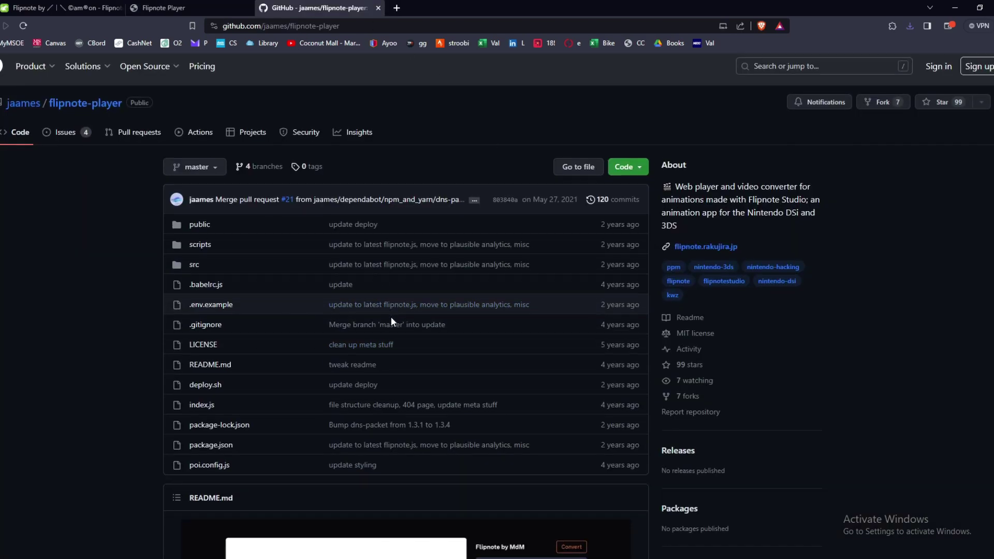
pyautogui.scroll(-7, 390, 317)
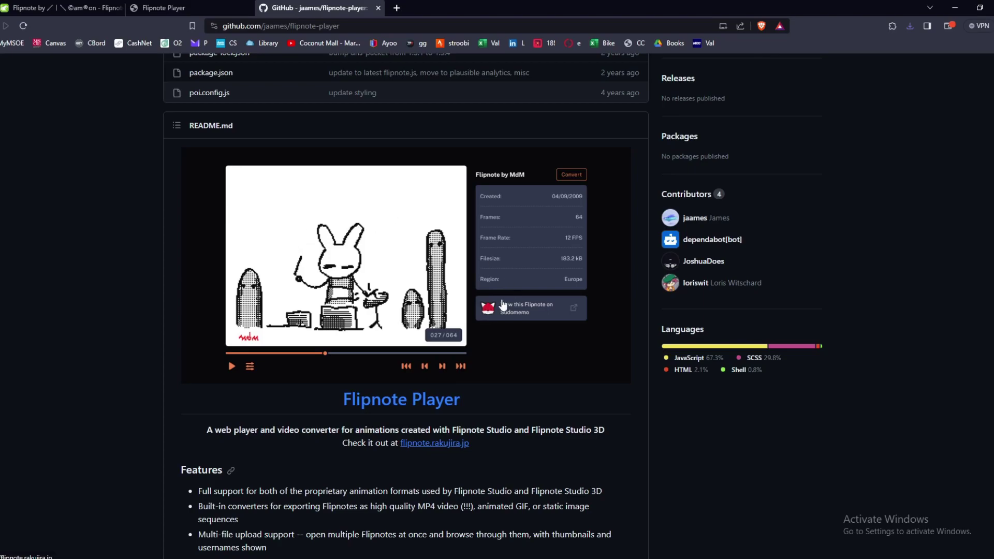
pyautogui.scroll(8, 296, 337)
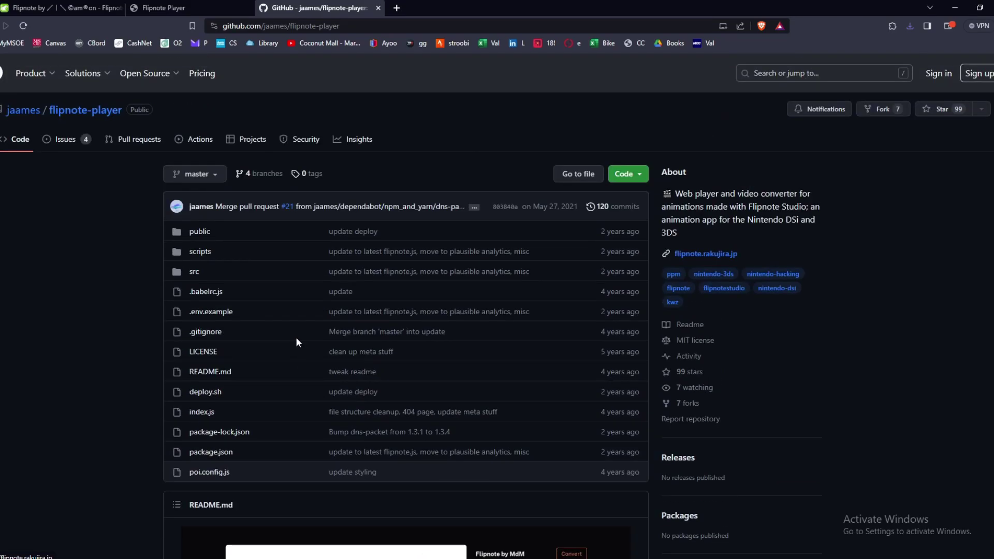
pyautogui.moveTo(147, 71)
pyautogui.click(166, 7)
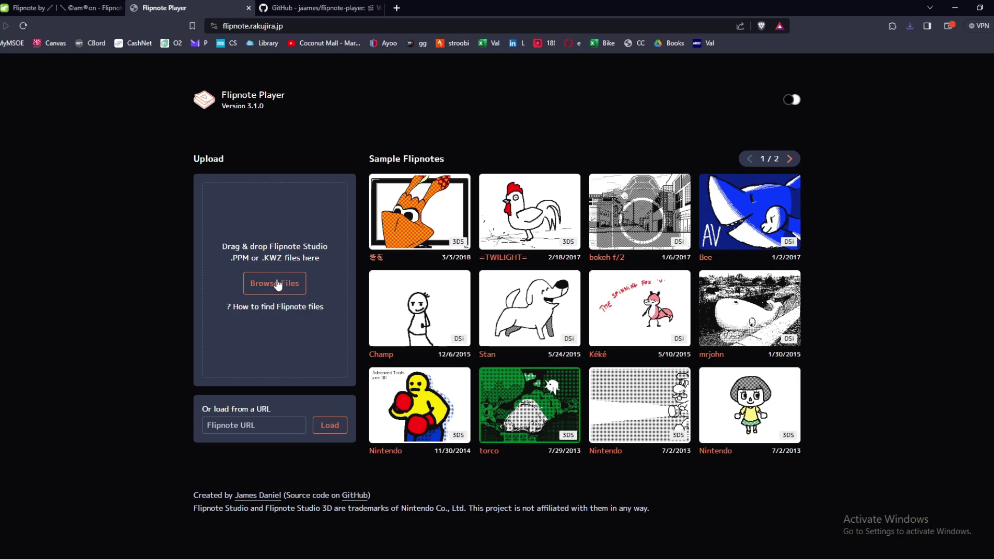
# Load meat.kwz into Flipnote Player and open its Convert Flipnote dialog with MP4 format
pyautogui.click(278, 285)
pyautogui.click(288, 234)
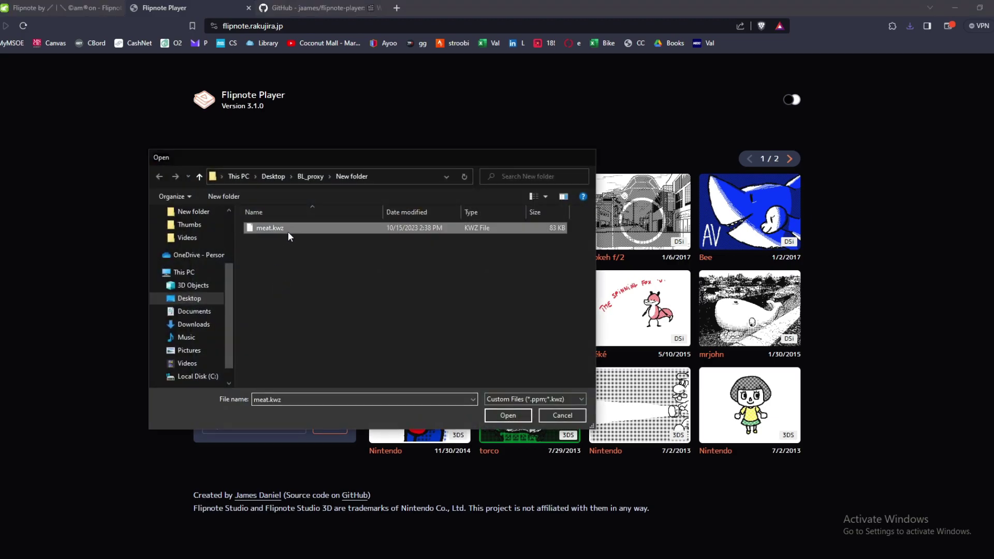
pyautogui.doubleClick(288, 235)
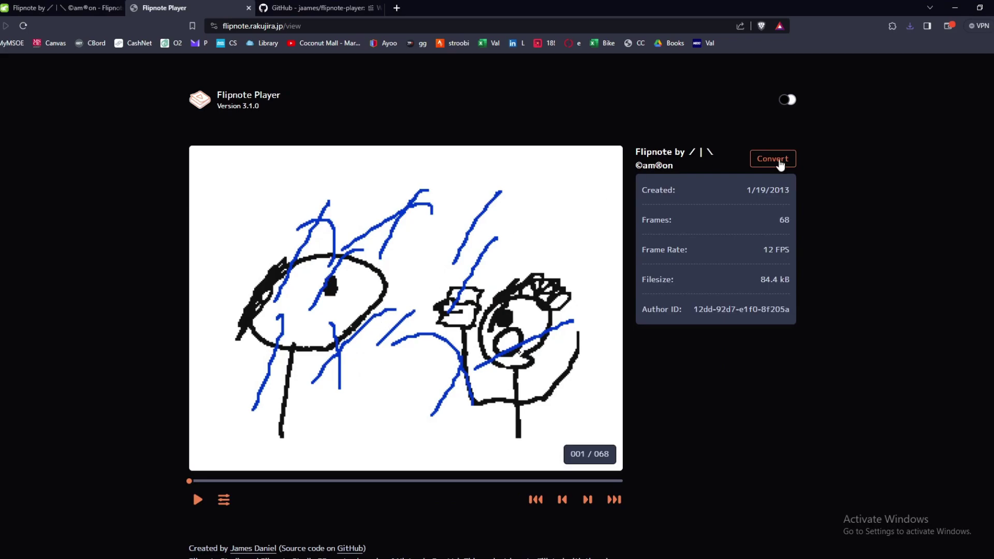
pyautogui.click(779, 161)
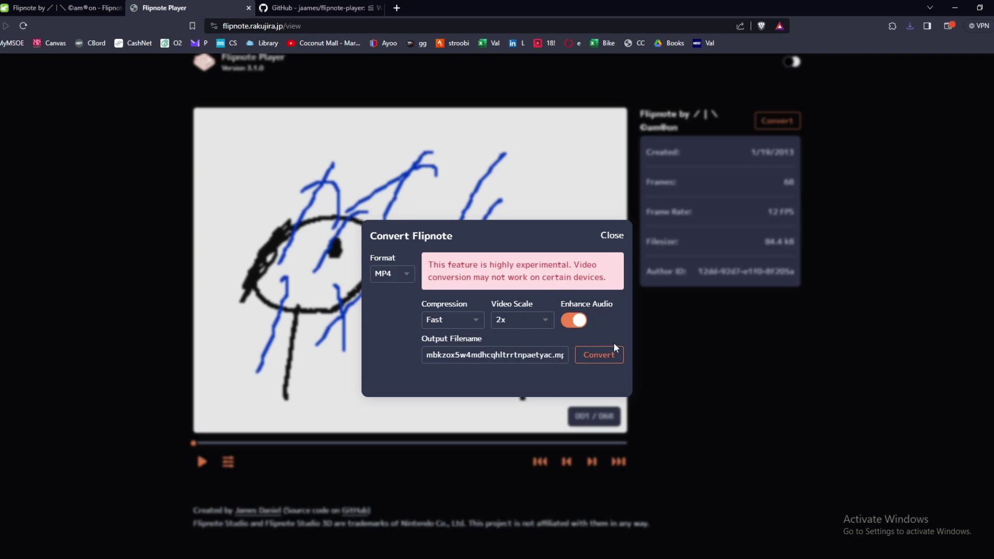
# Convert meat.kwz and save mbkzox5w4mdhcqhltrrtnpaetyac.mp4 in the same folder
pyautogui.click(599, 363)
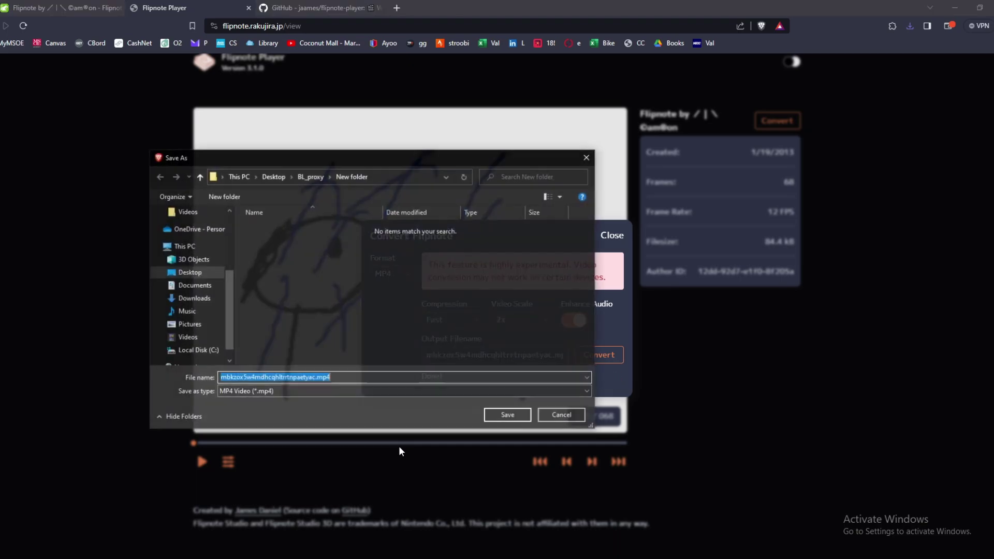
pyautogui.click(508, 416)
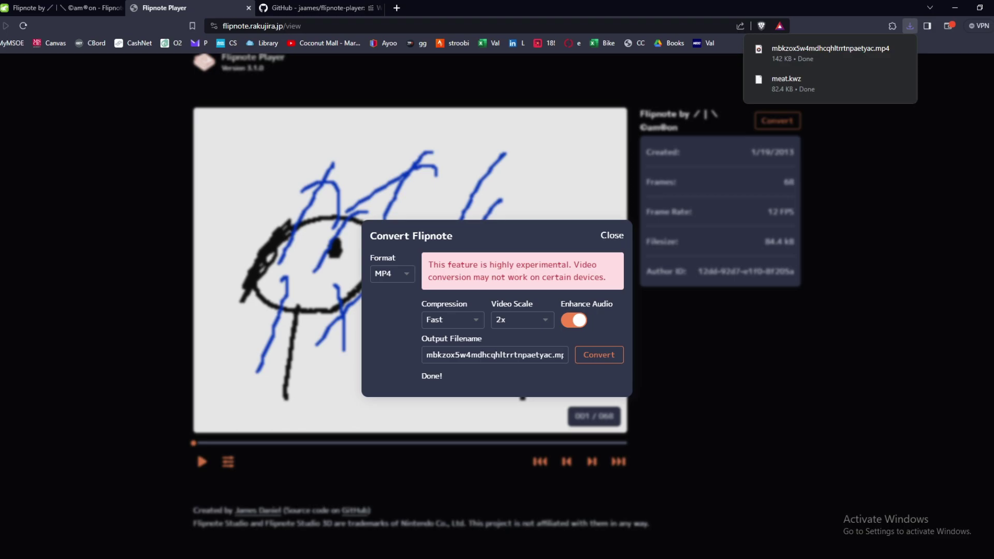
# Locate the converted MP4 in BL_proxy's New folder via File Explorer, play it, then close the player
pyautogui.press('super+e')
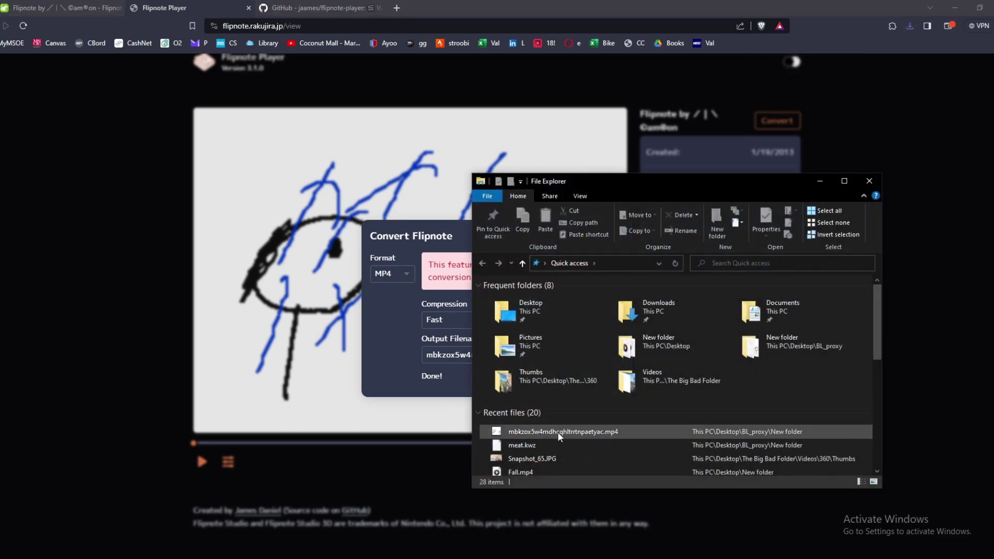
pyautogui.rightClick(557, 432)
pyautogui.click(616, 405)
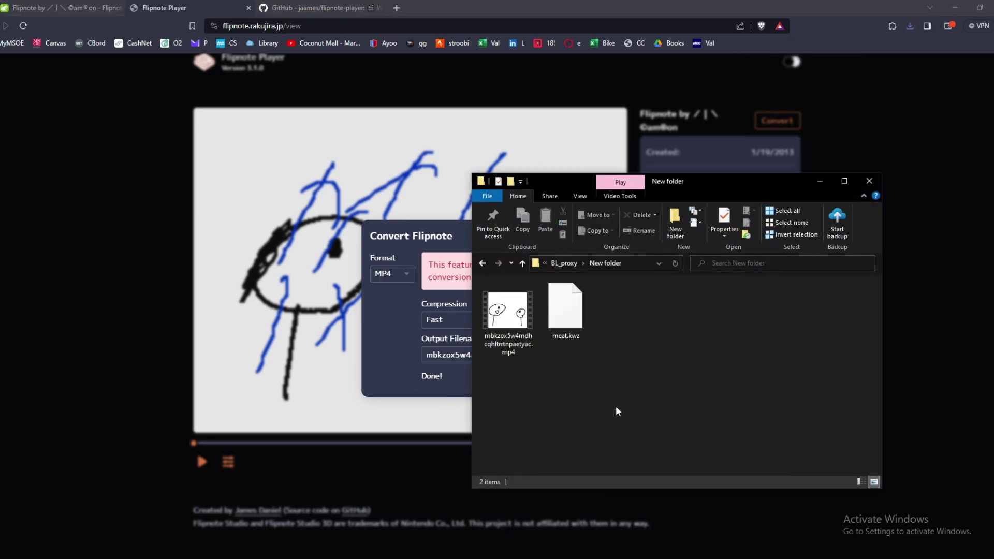
pyautogui.doubleClick(522, 322)
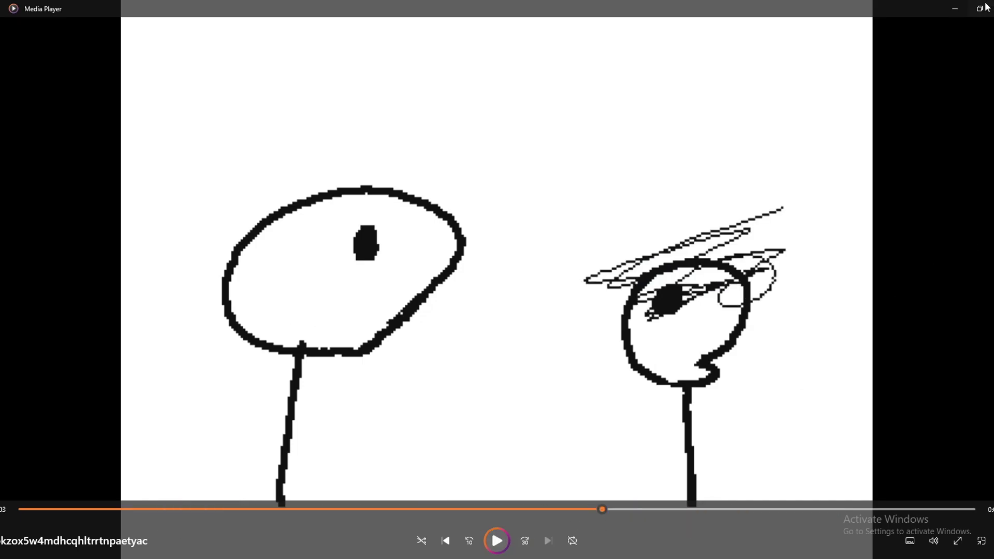
pyautogui.hotkey('alt', 'F4')
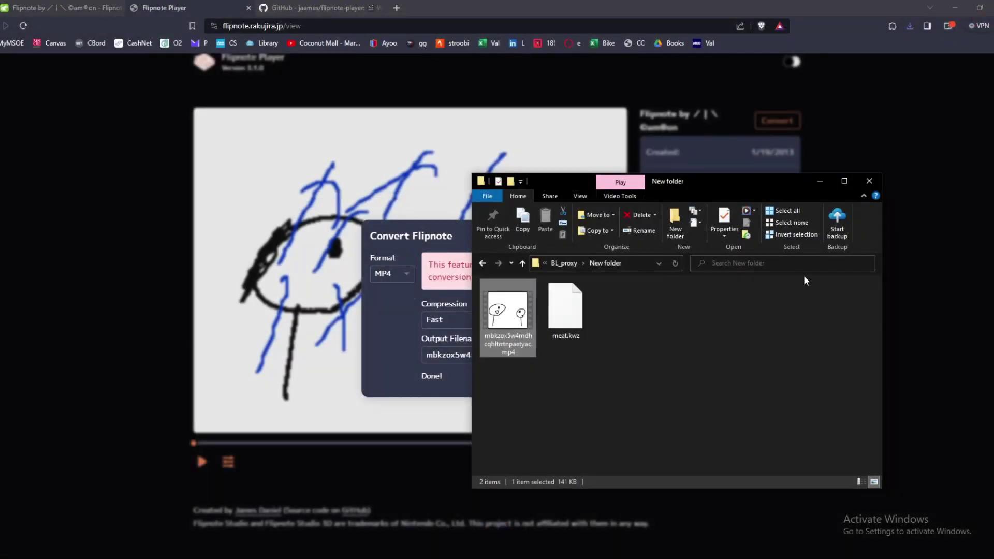